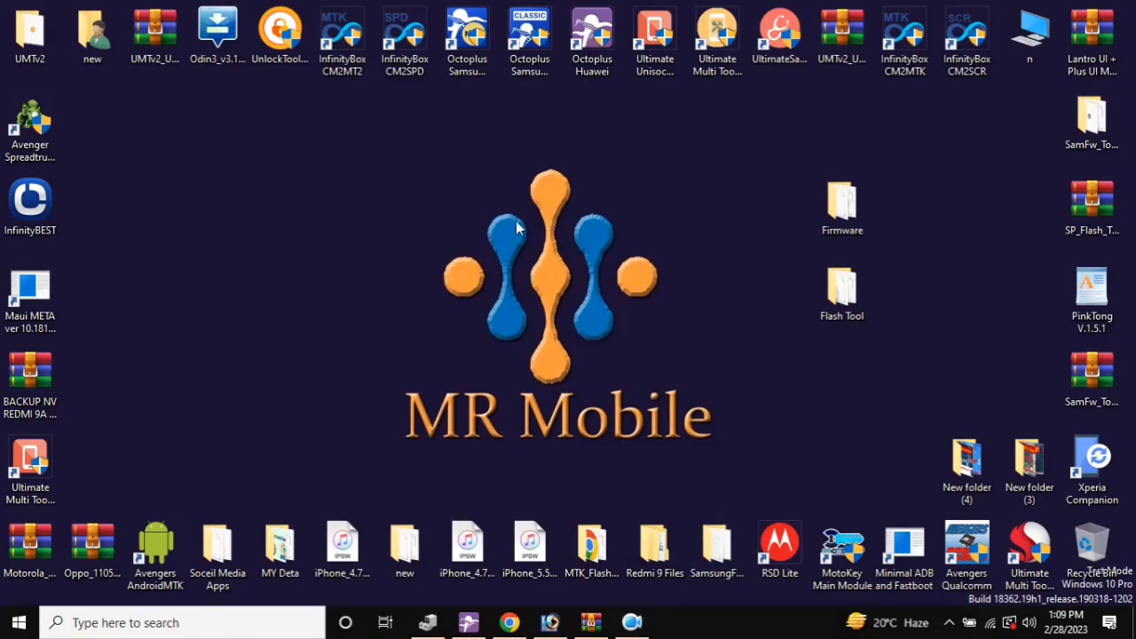
# - Refresh the desktop and look through the files in the Firmware folder
pyautogui.rightClick(406, 191)
pyautogui.click(421, 237)
pyautogui.doubleClick(838, 211)
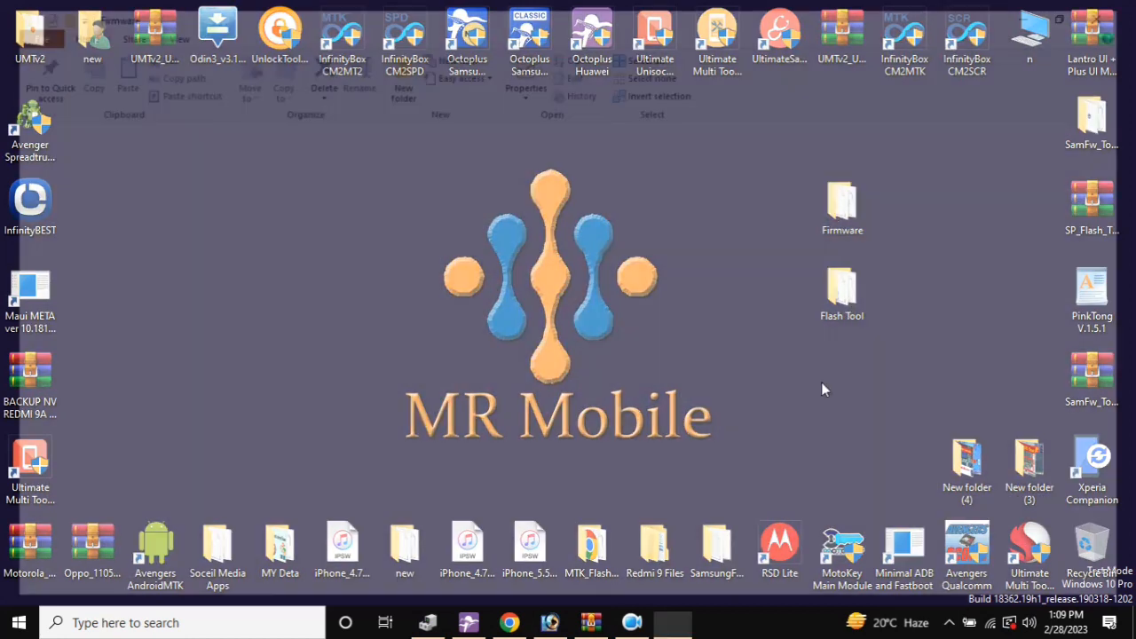
pyautogui.scroll(-10, 791, 332)
pyautogui.scroll(10, 790, 332)
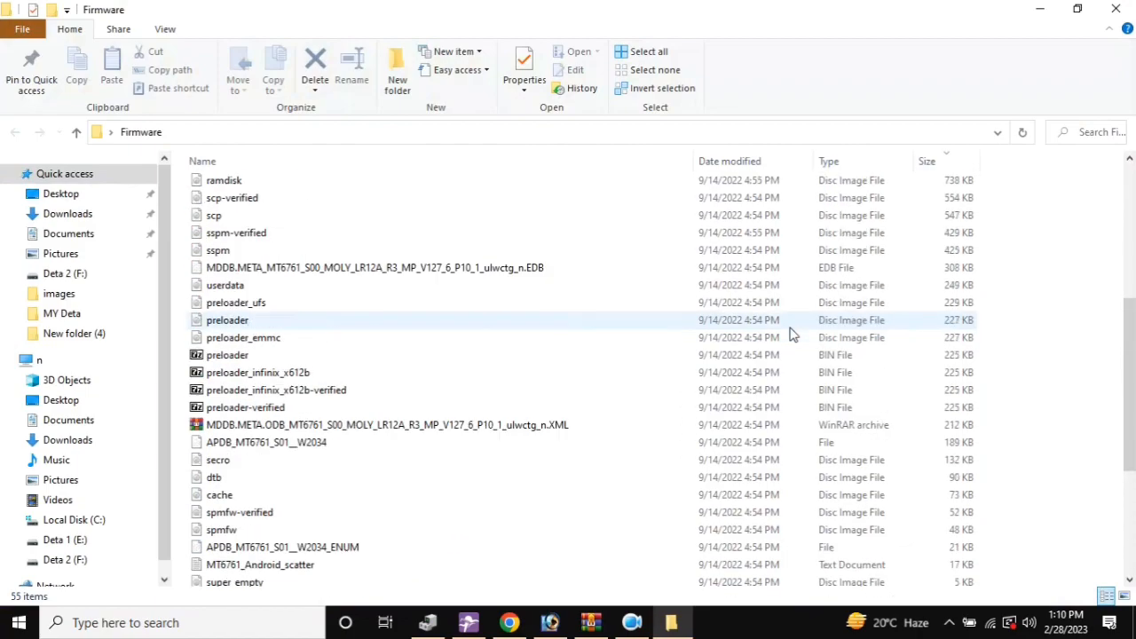
pyautogui.click(1121, 7)
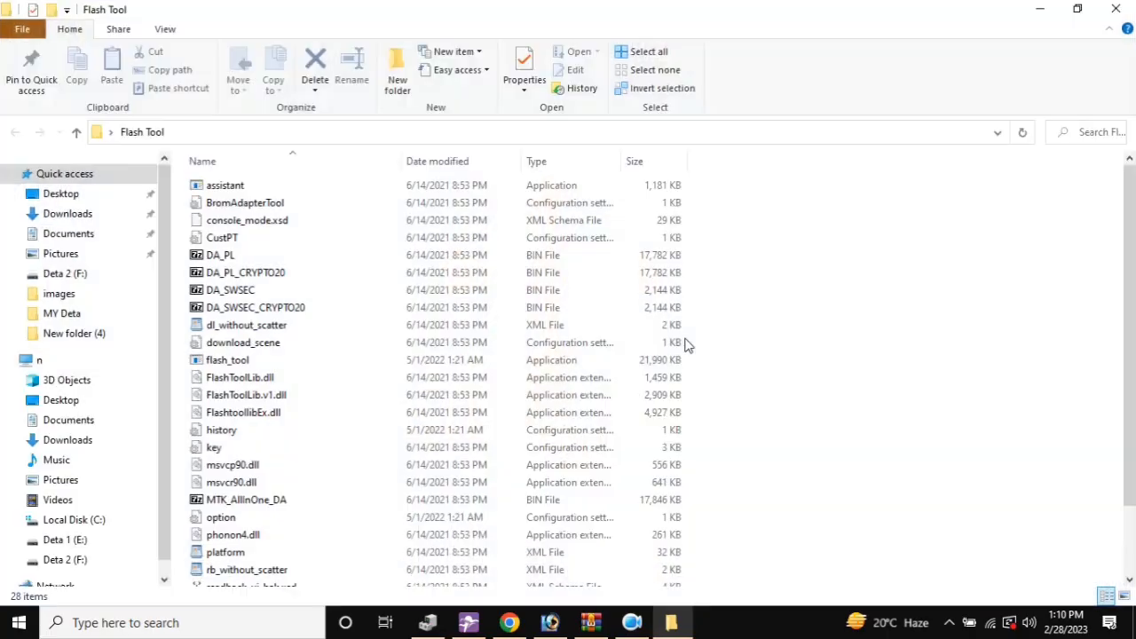
# - Display the contents of the Flash Tool folder as medium icons
pyautogui.rightClick(835, 291)
pyautogui.moveTo(854, 305)
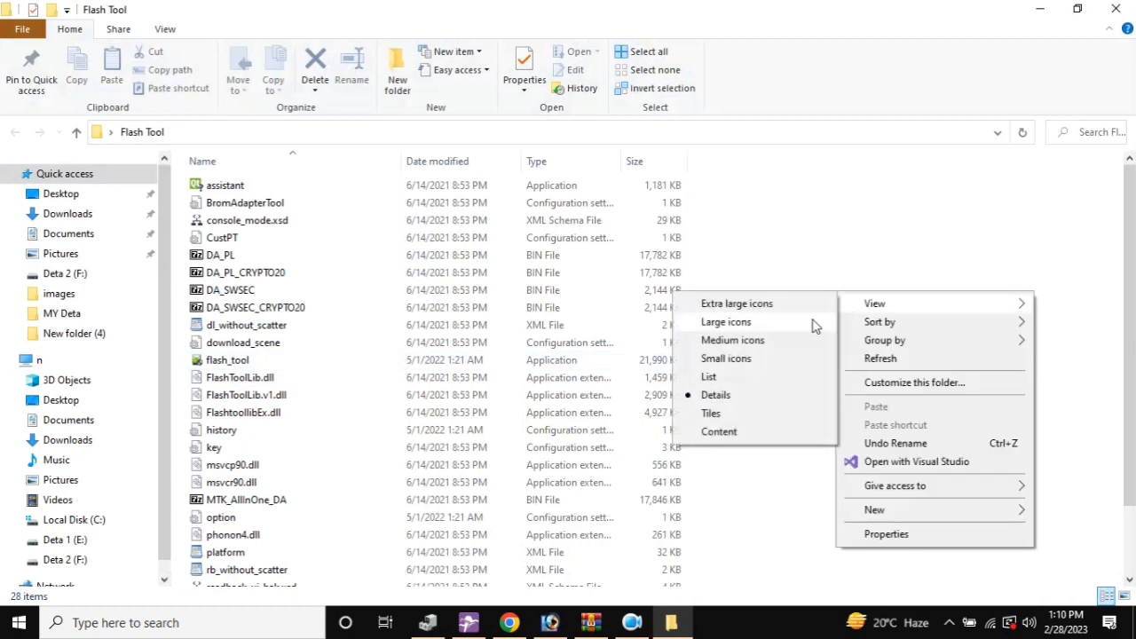
pyautogui.click(734, 341)
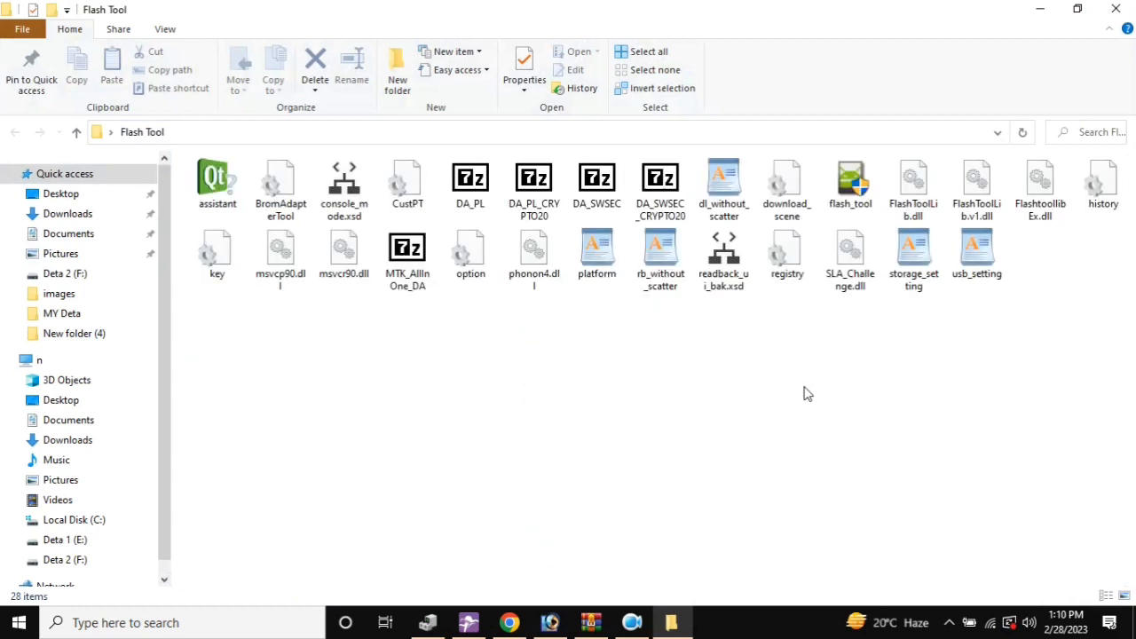
# - Launch flash_tool from the Flash Tool folder, clear away the folder and browser windows, and reposition the flash tool's window
pyautogui.click(859, 182)
pyautogui.doubleClick(863, 180)
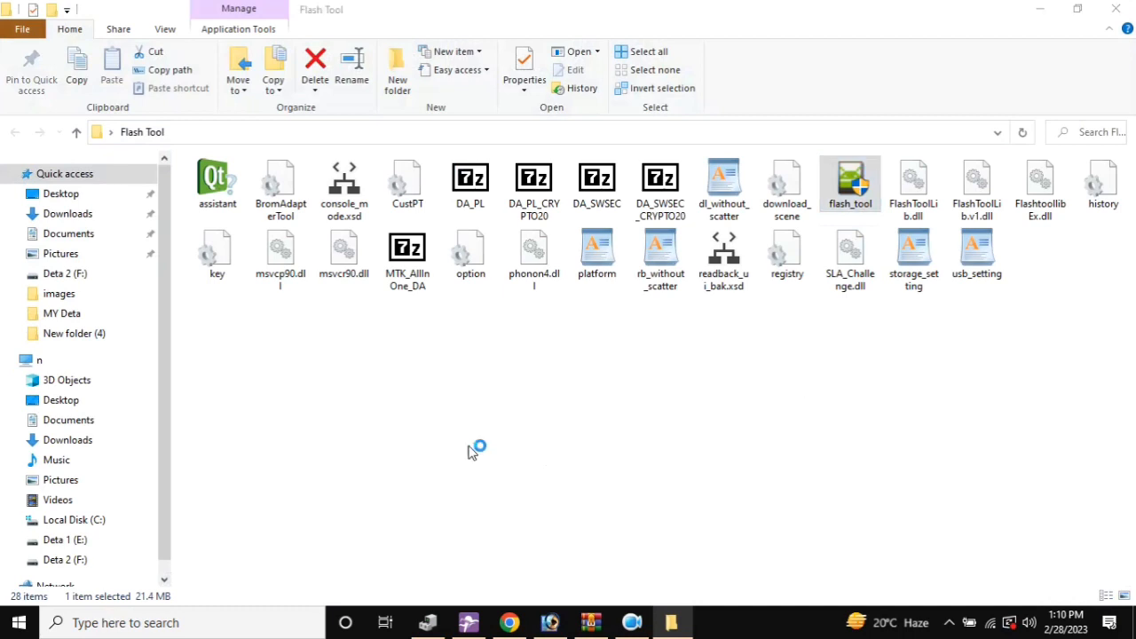
pyautogui.click(1116, 9)
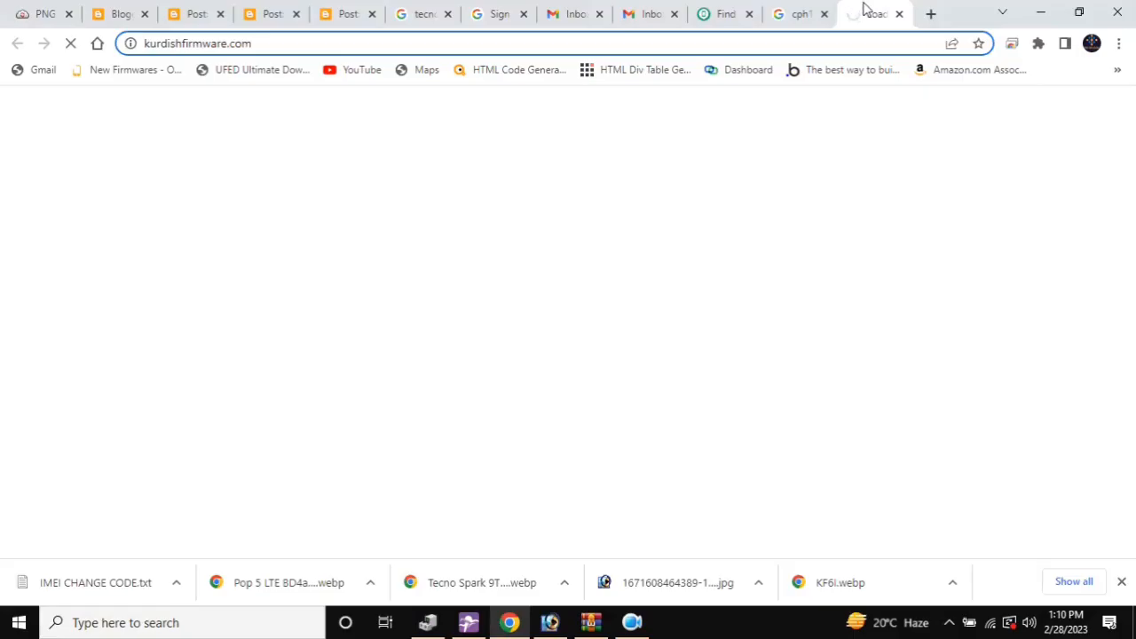
pyautogui.click(1041, 11)
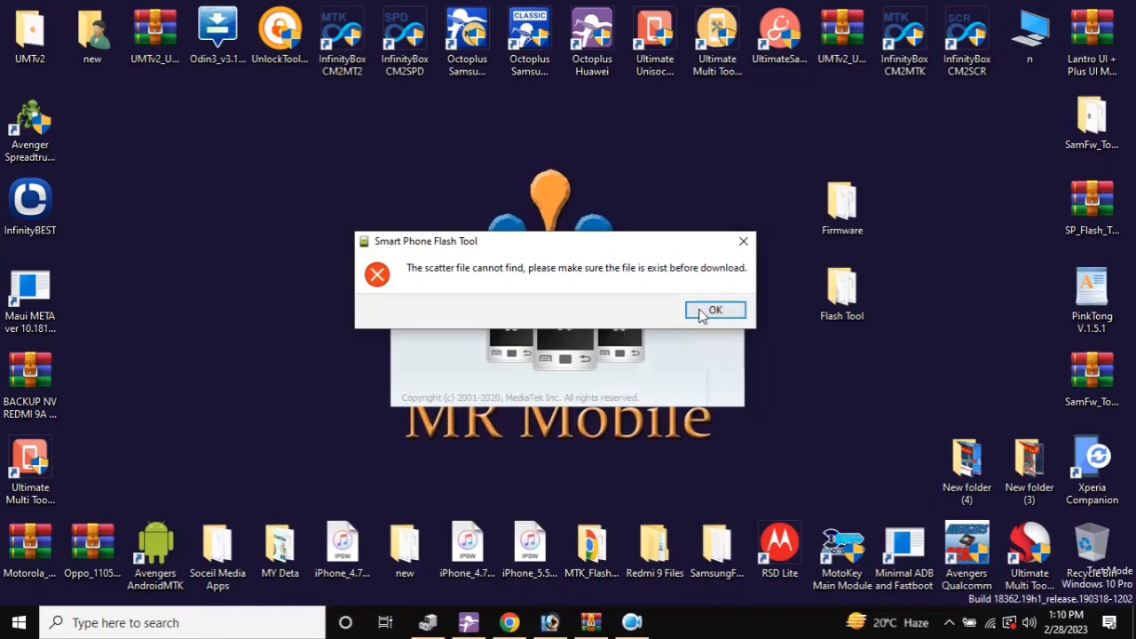
pyautogui.click(702, 312)
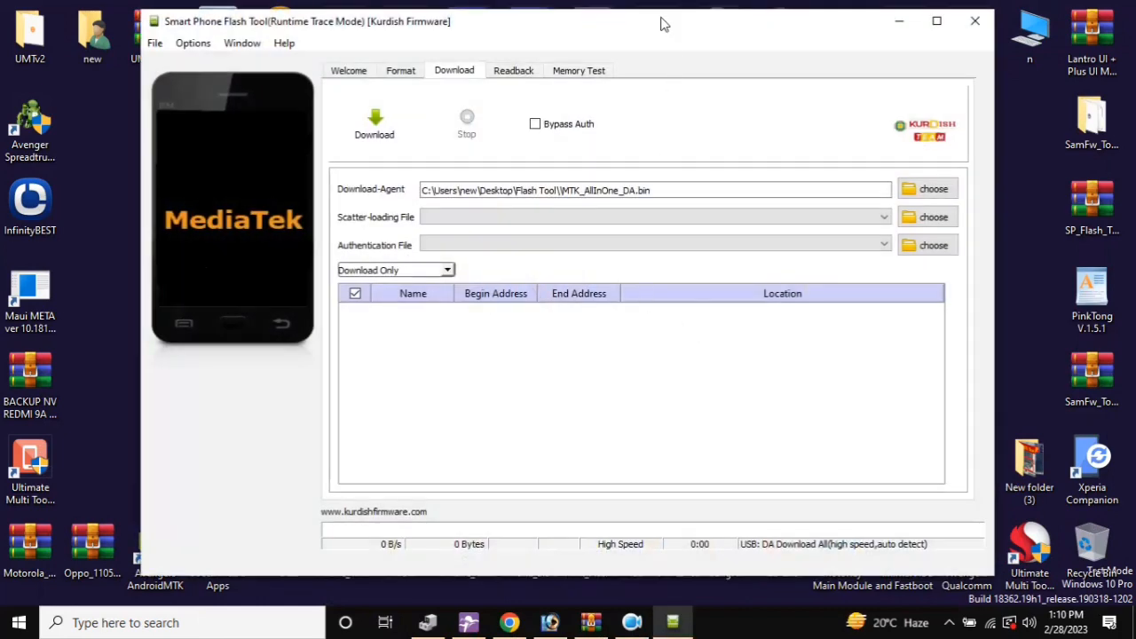
pyautogui.moveTo(661, 25); pyautogui.dragTo(795, 27)
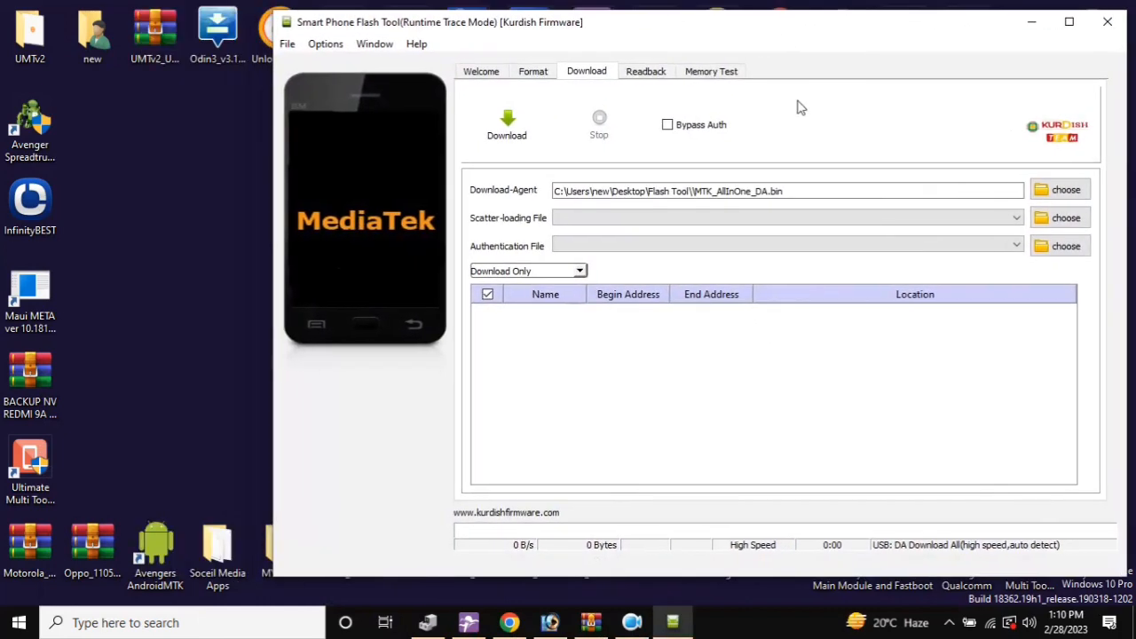
# - Load MT6761_Android_scatter from the desktop's Firmware folder as the scatter-loading file
pyautogui.click(1052, 222)
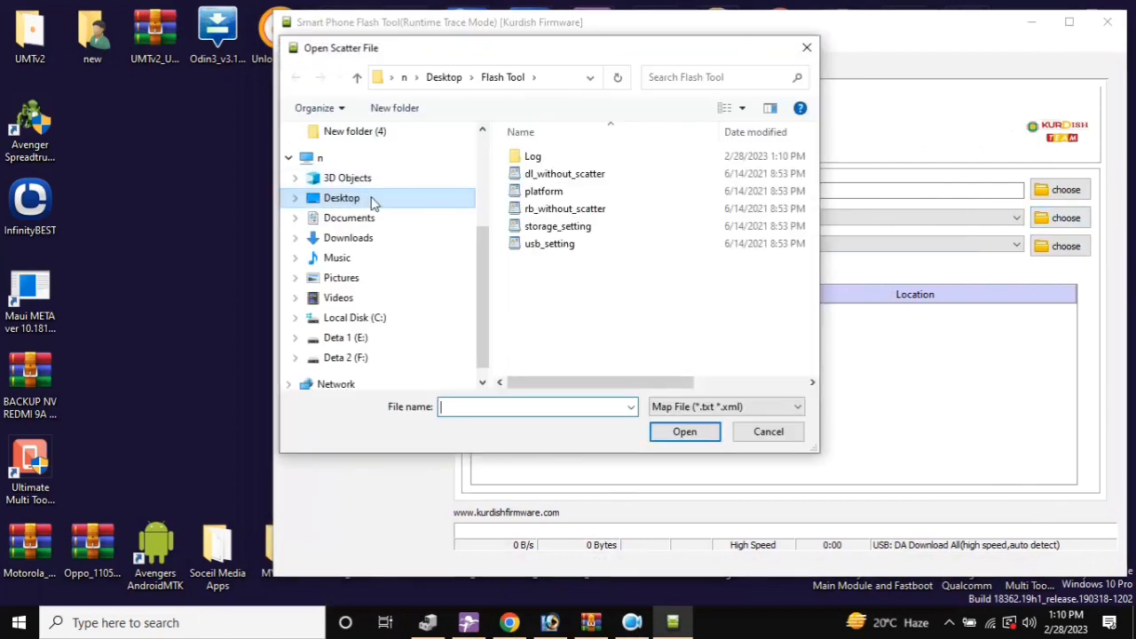
pyautogui.click(372, 199)
pyautogui.doubleClick(556, 193)
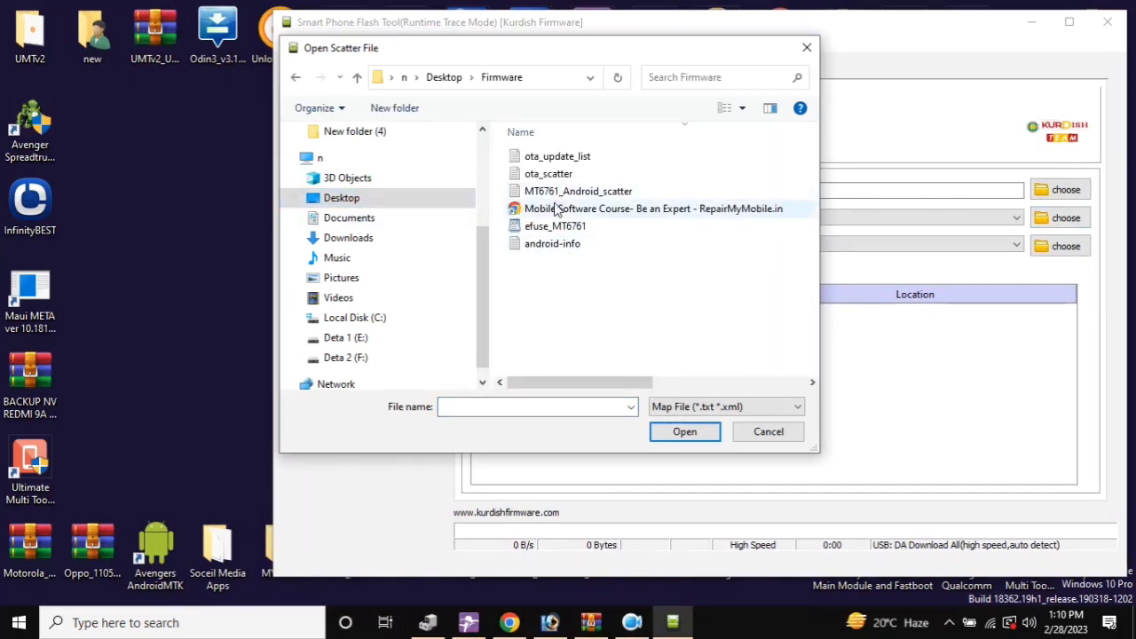
pyautogui.doubleClick(559, 191)
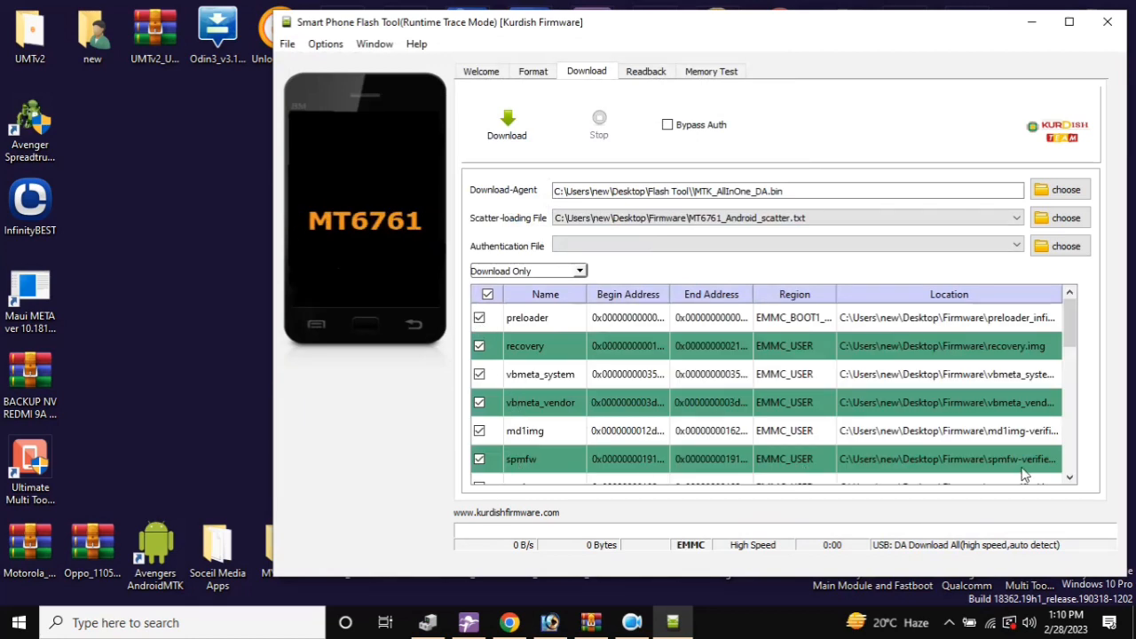
# - Review the full list of firmware partitions loaded from the scatter file, from preloader to userdata
pyautogui.doubleClick(1070, 479)
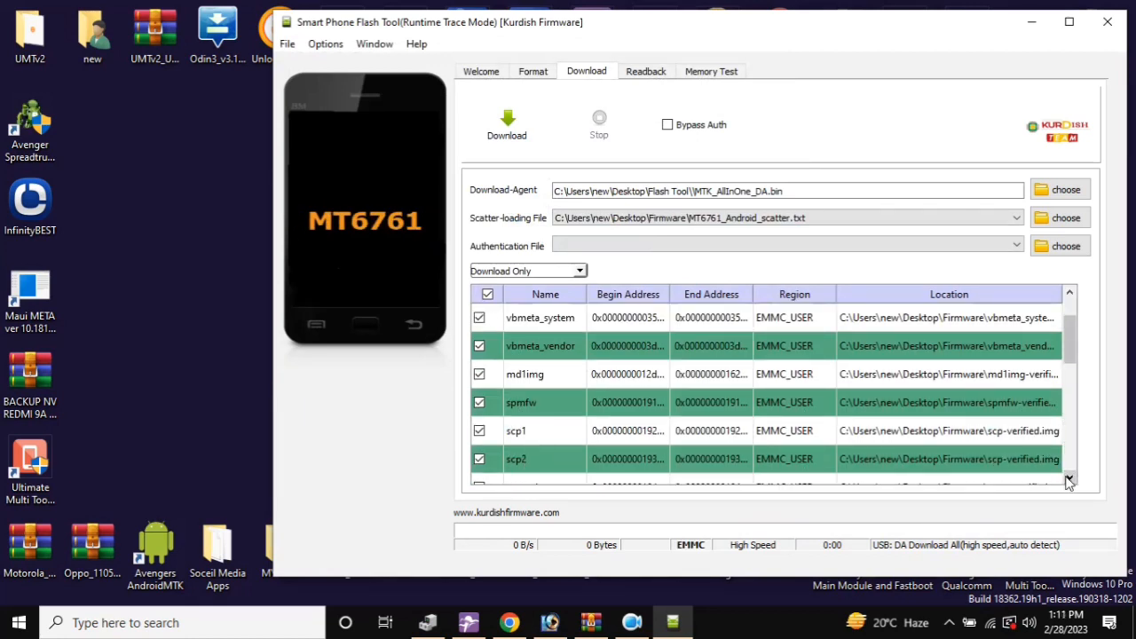
pyautogui.click(1070, 478)
pyautogui.doubleClick(1070, 479)
pyautogui.click(1070, 479)
pyautogui.click(1070, 478)
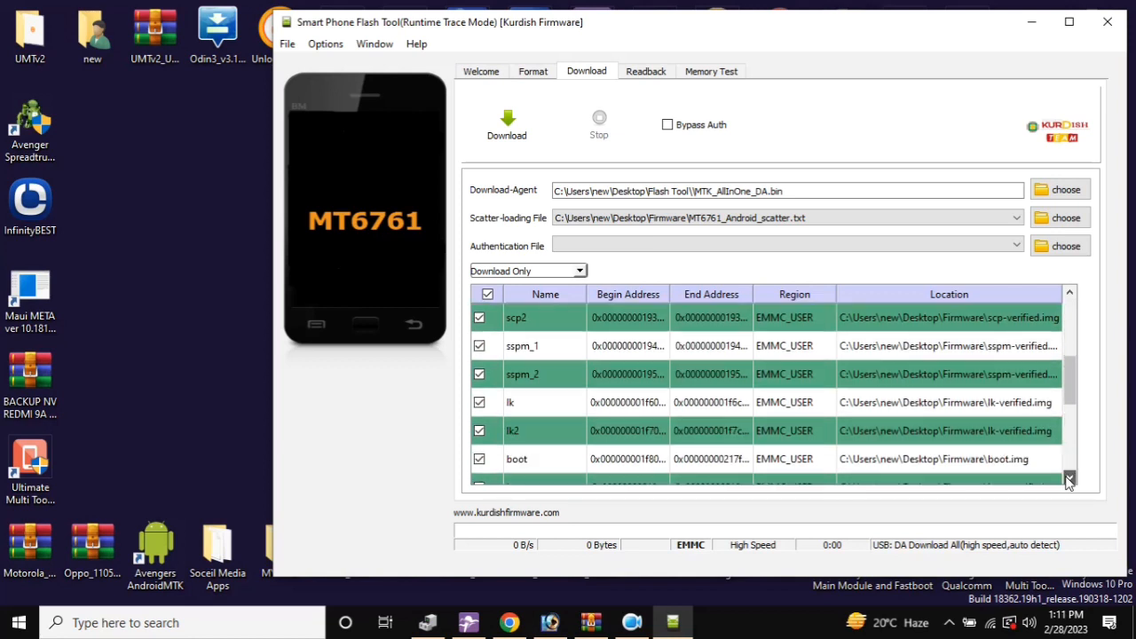
pyautogui.doubleClick(1070, 478)
pyautogui.click(1070, 478)
pyautogui.doubleClick(1070, 479)
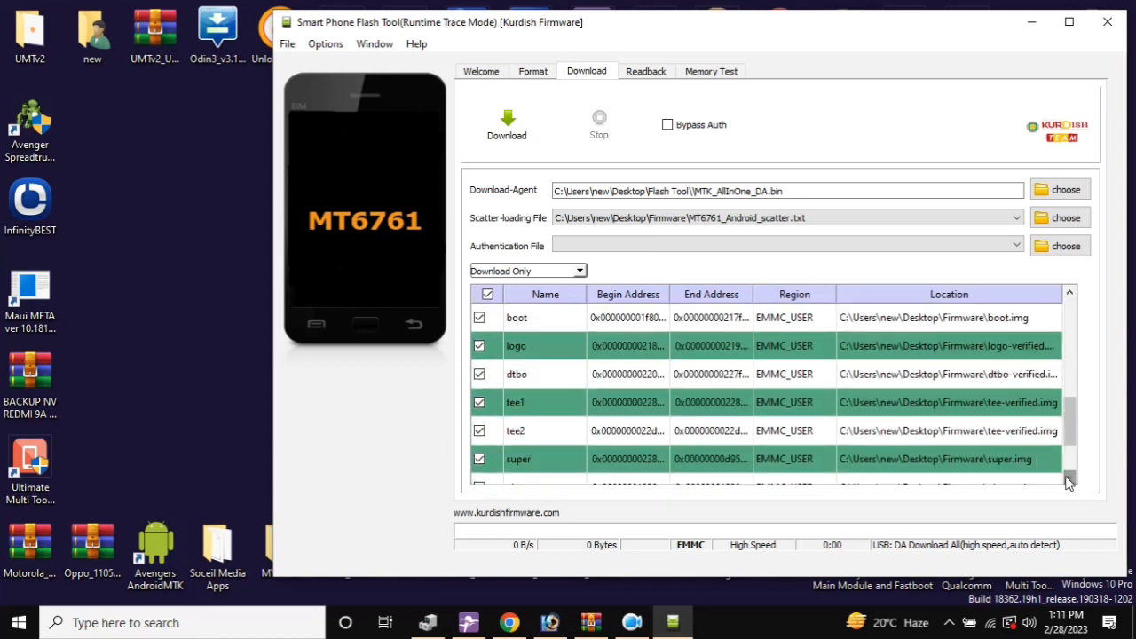
pyautogui.click(1070, 479)
pyautogui.click(1070, 479)
pyautogui.click(1070, 479)
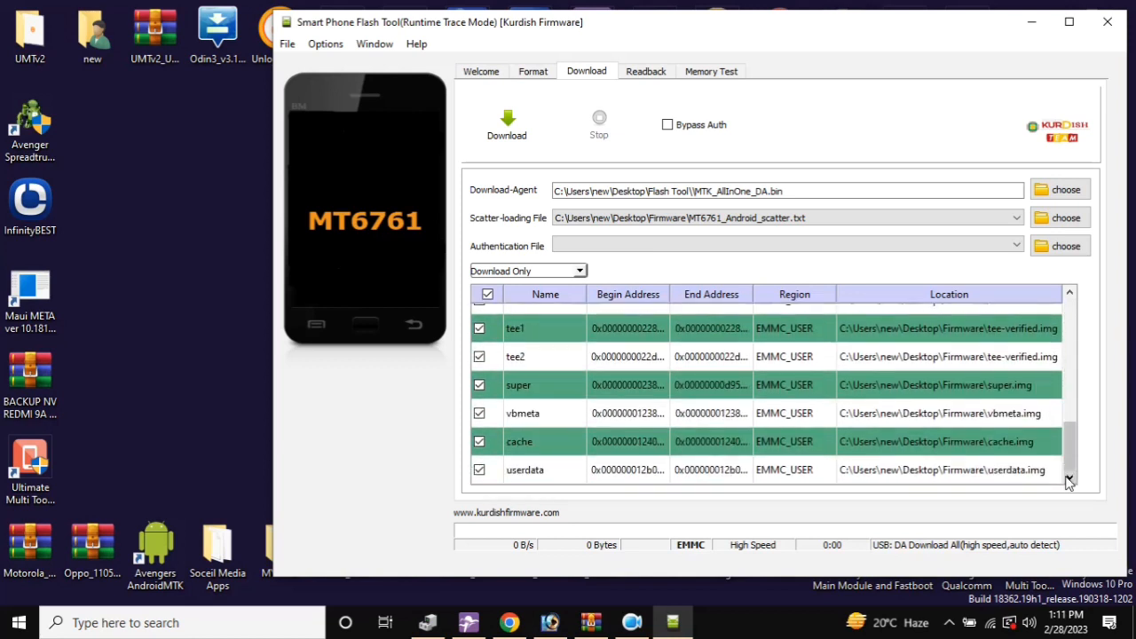
pyautogui.moveTo(1068, 462); pyautogui.dragTo(1067, 316)
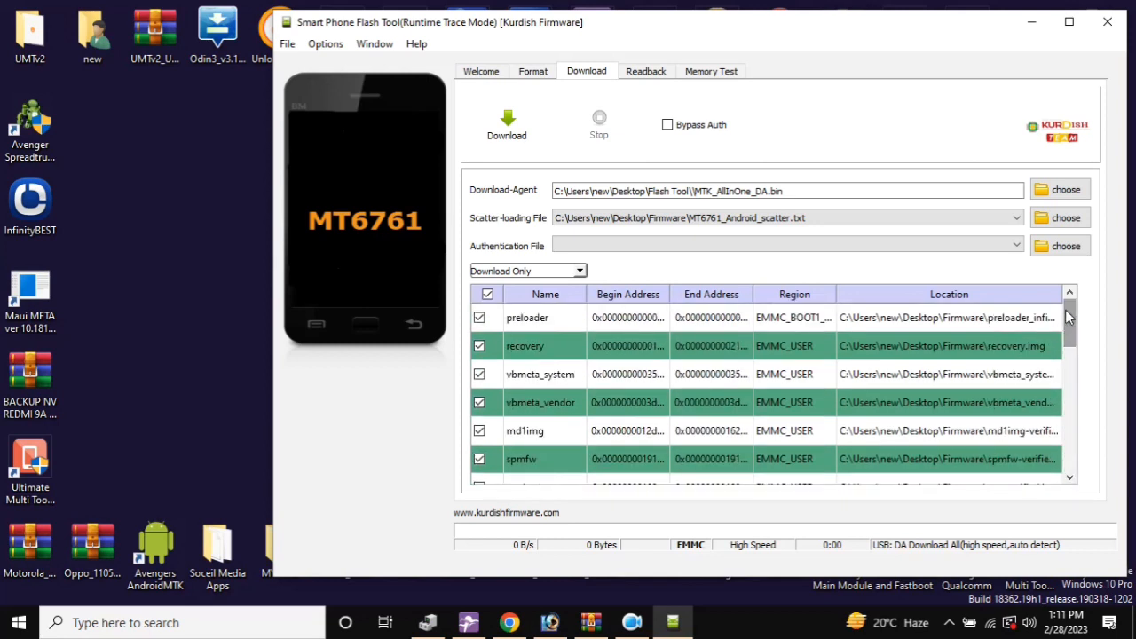
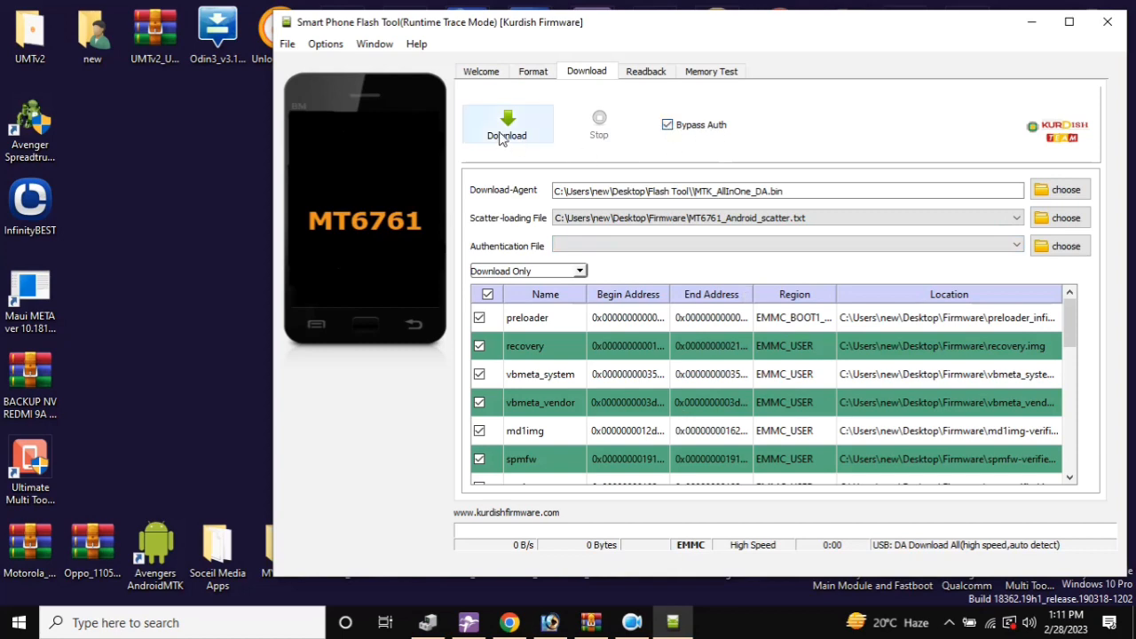
# - Bring up a widened Device Manager beside the flash tool and start downloading the loaded firmware in Download Only mode
pyautogui.click(418, 626)
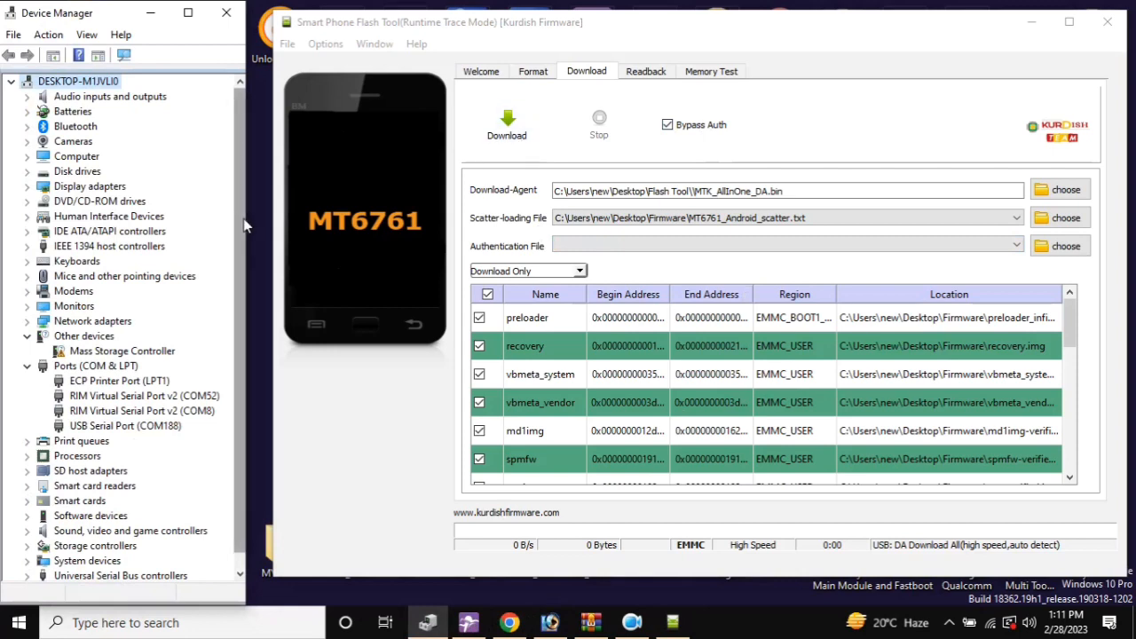
pyautogui.moveTo(246, 217); pyautogui.dragTo(321, 218)
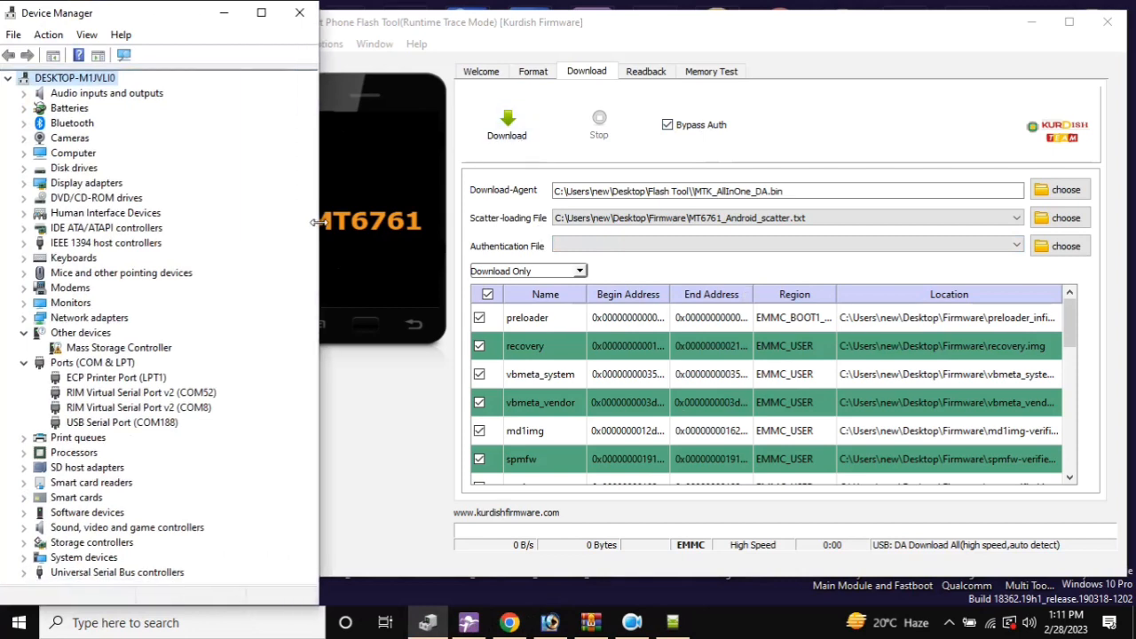
pyautogui.click(458, 101)
pyautogui.click(507, 124)
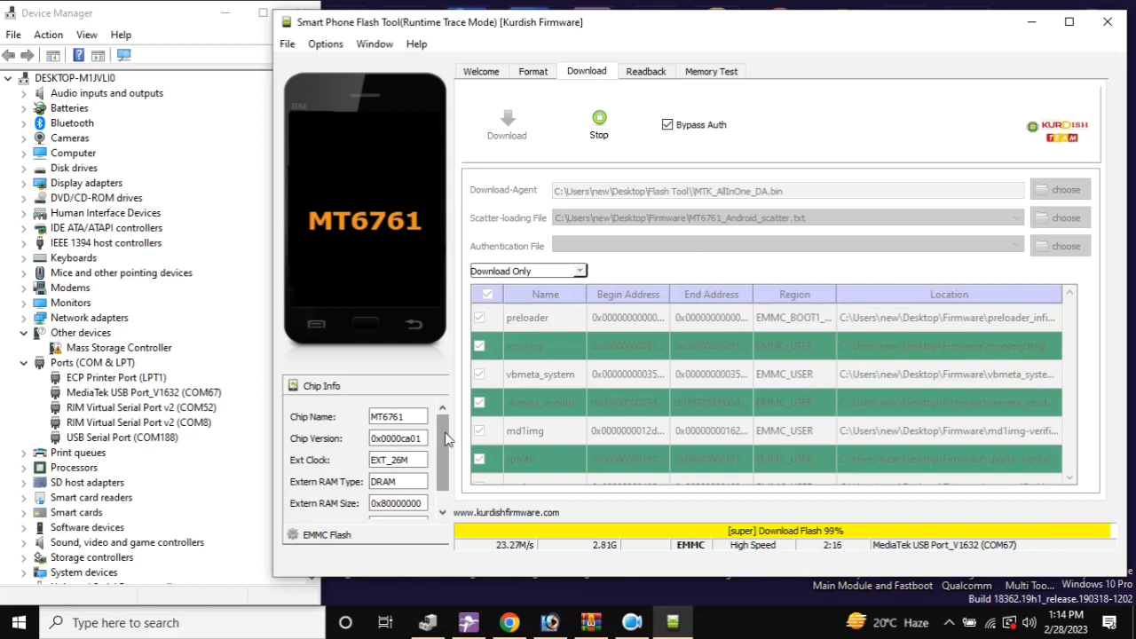
# - Dismiss the flashing result pop-up, then close the flash tool and Device Manager
pyautogui.click(782, 231)
pyautogui.click(1107, 22)
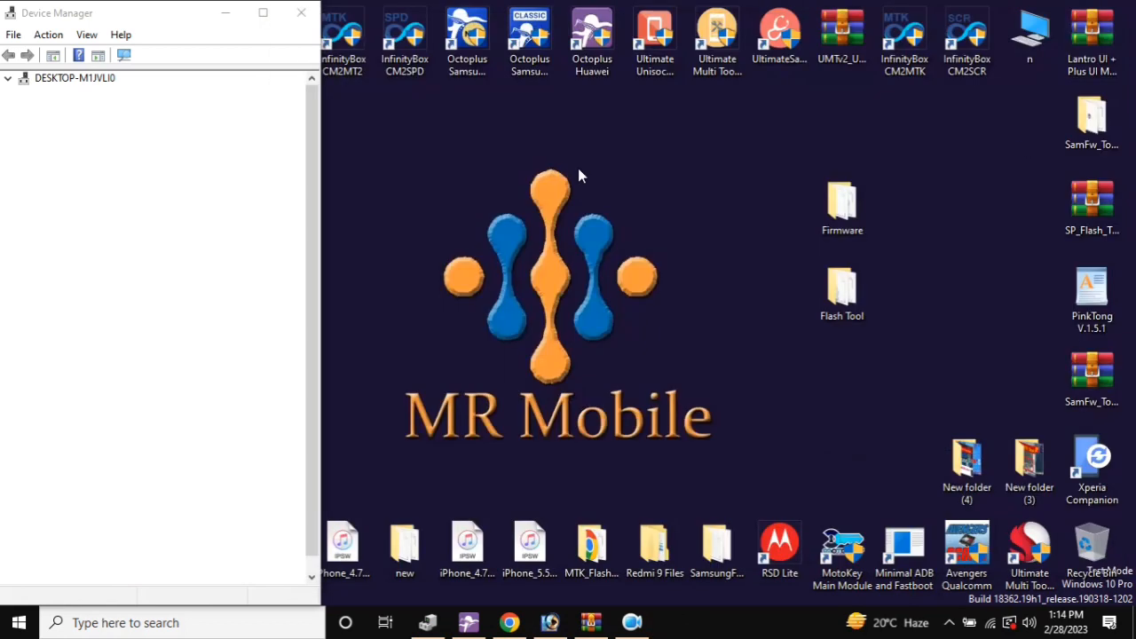
pyautogui.hotkey('alt', 'F4')
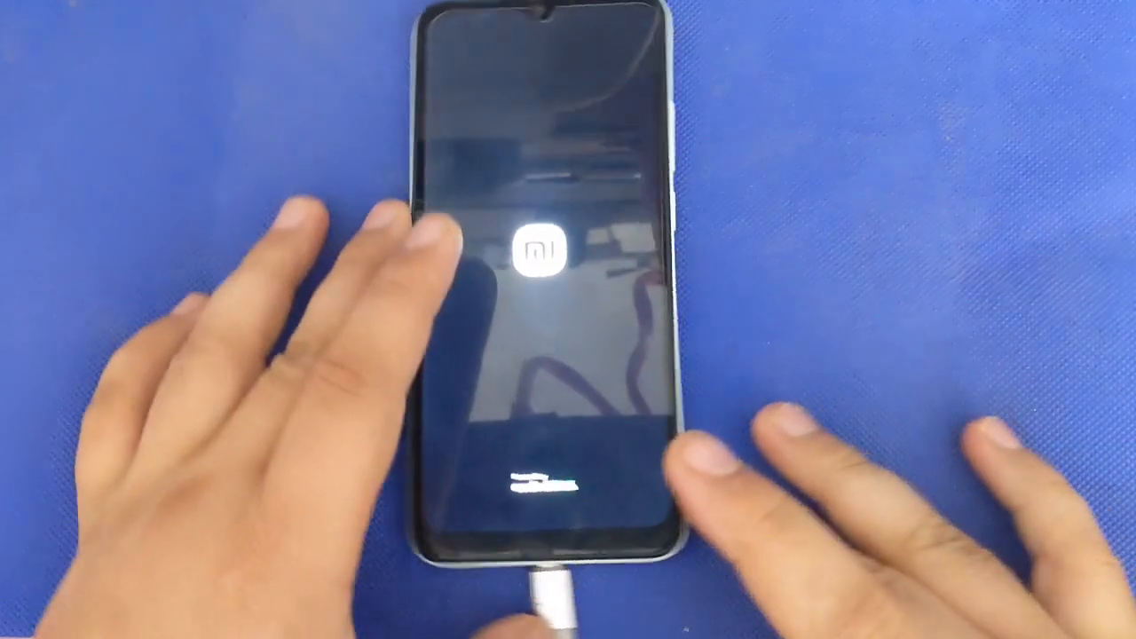